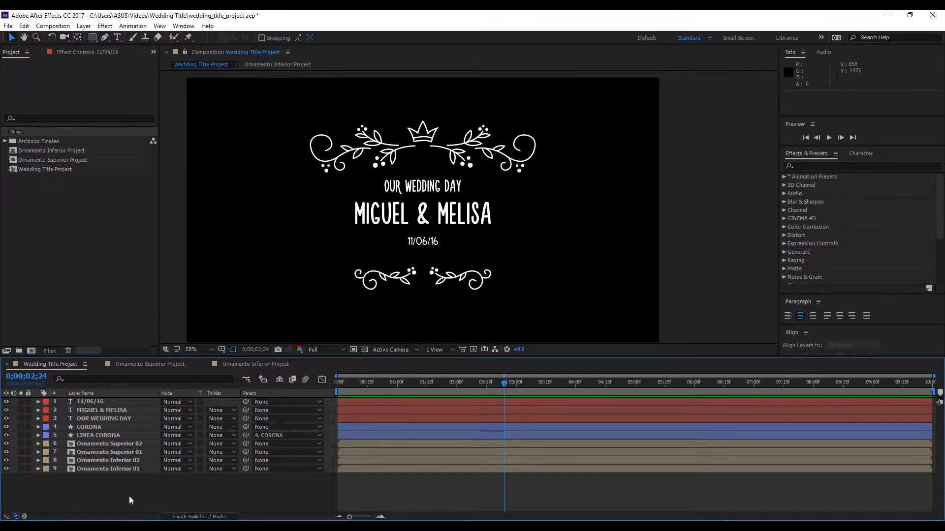
Step: Create a new solid layer named "Efecto Temblar" in the Wedding Title Project composition
right_click(142, 485)
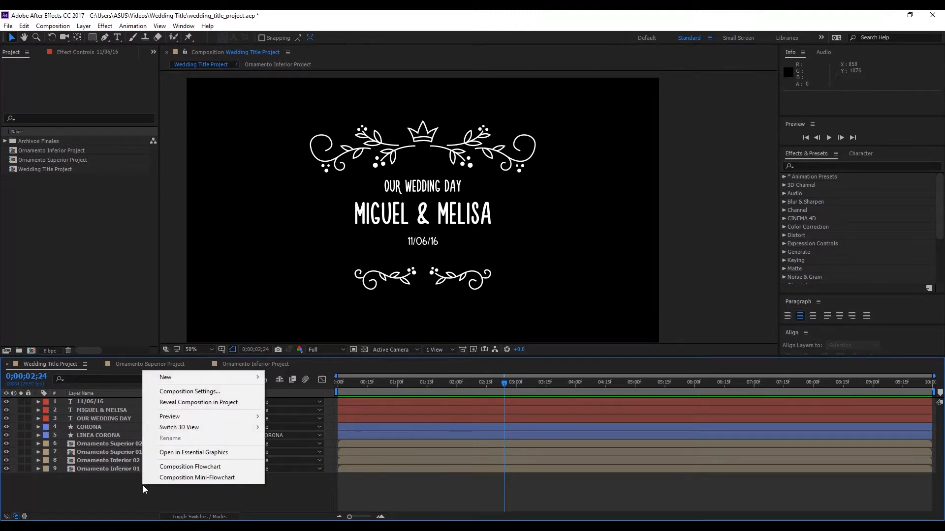
mouse_move(233, 384)
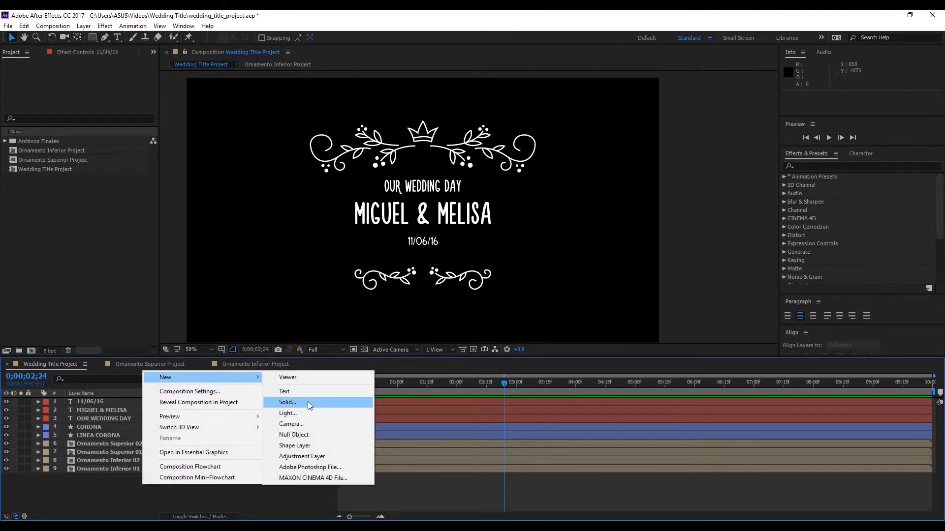
click(308, 402)
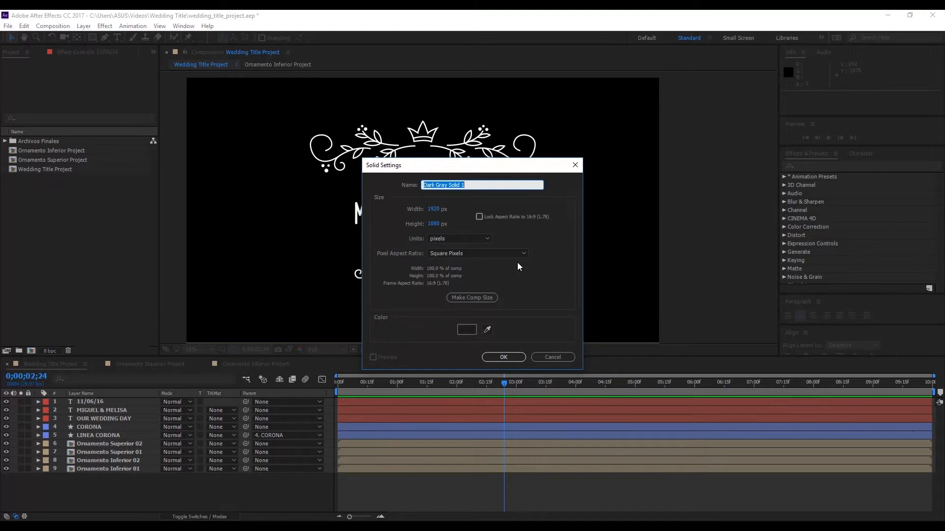
text(Efecto t)
key(BackSpace)
text(Temblar)
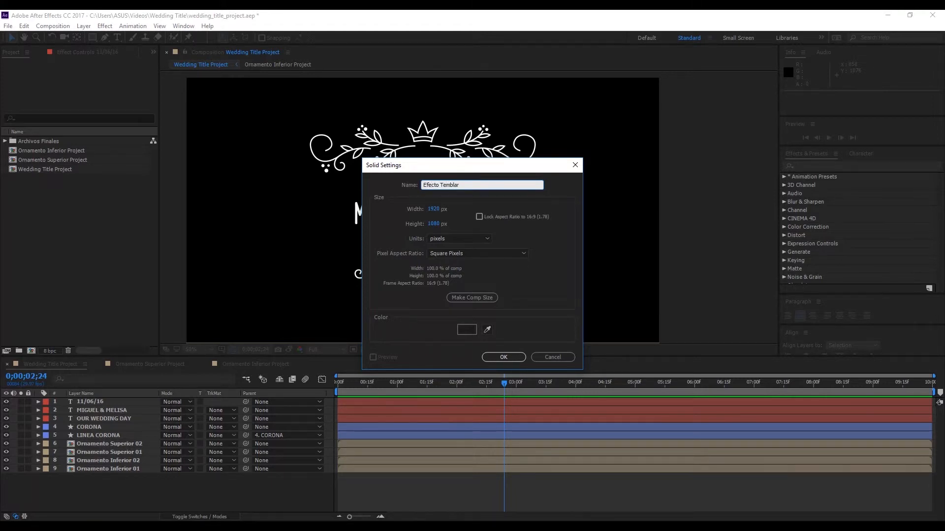
key(Return)
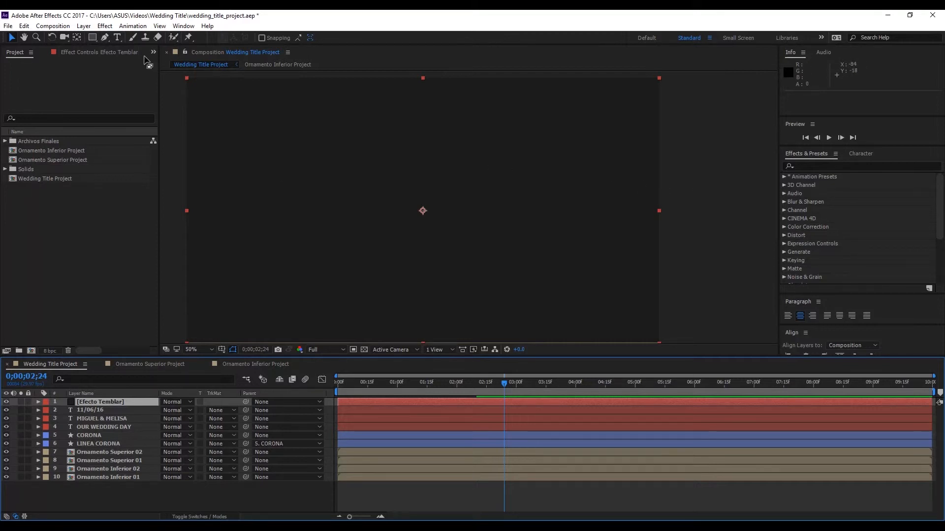
Step: Apply Turbulent Noise to the Efecto Temblar solid, with fractal type Dynamic and noise type Spline
click(110, 28)
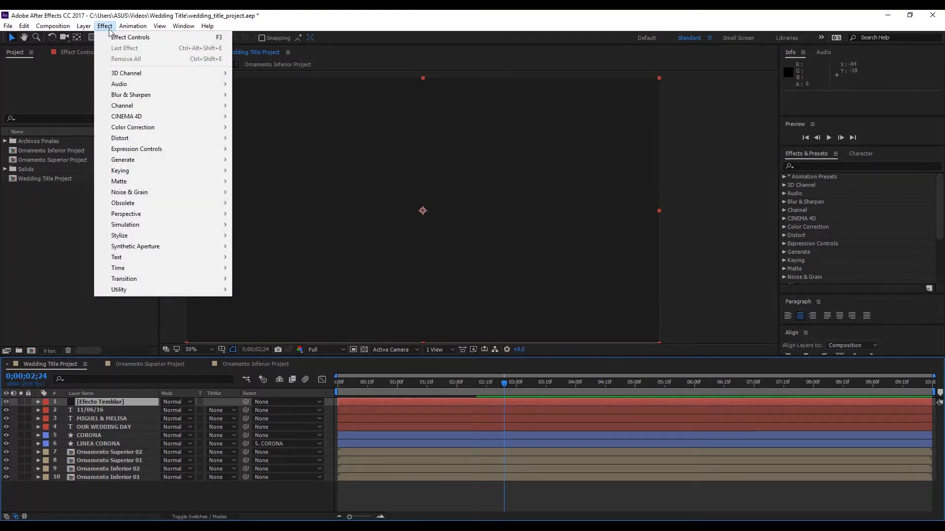
mouse_move(184, 191)
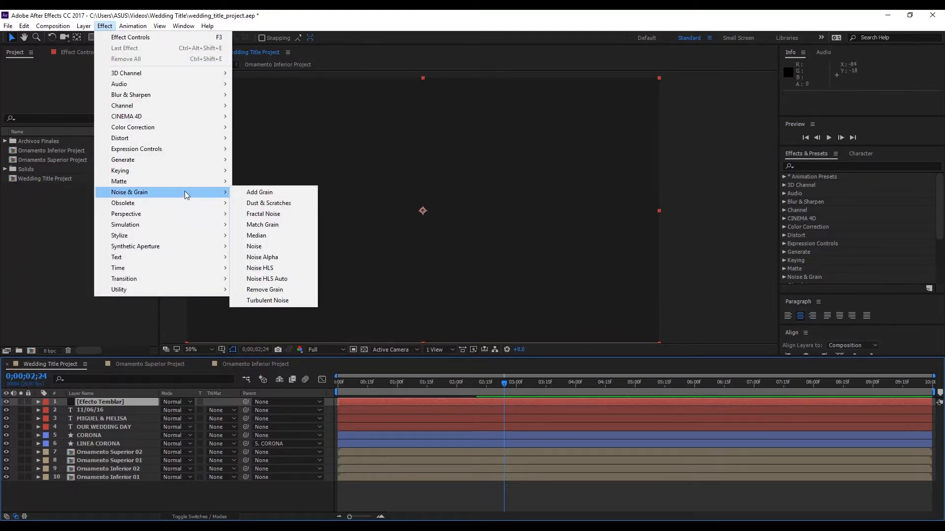
click(284, 302)
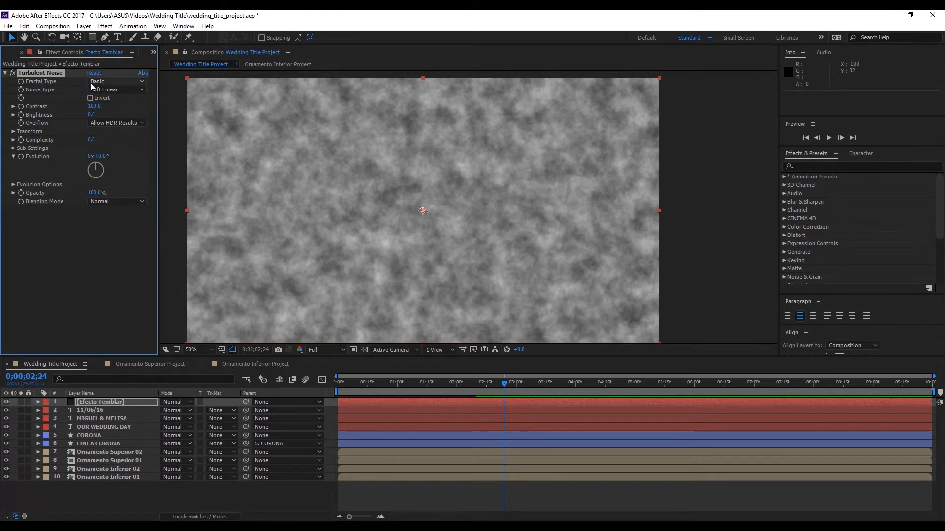
click(112, 83)
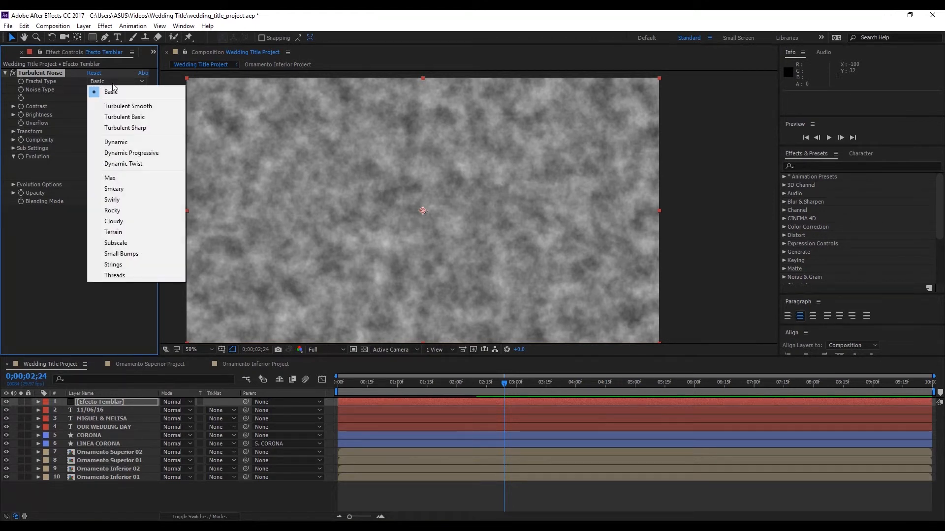
click(130, 145)
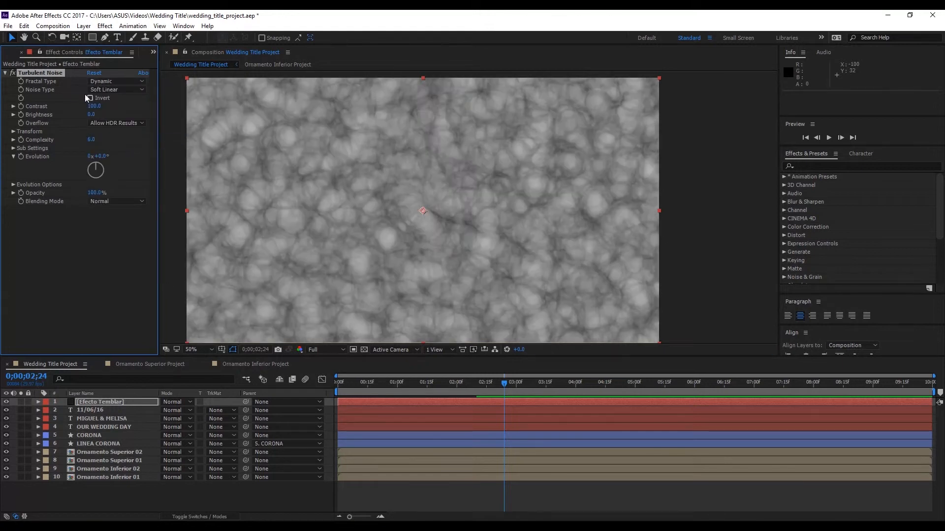
click(105, 90)
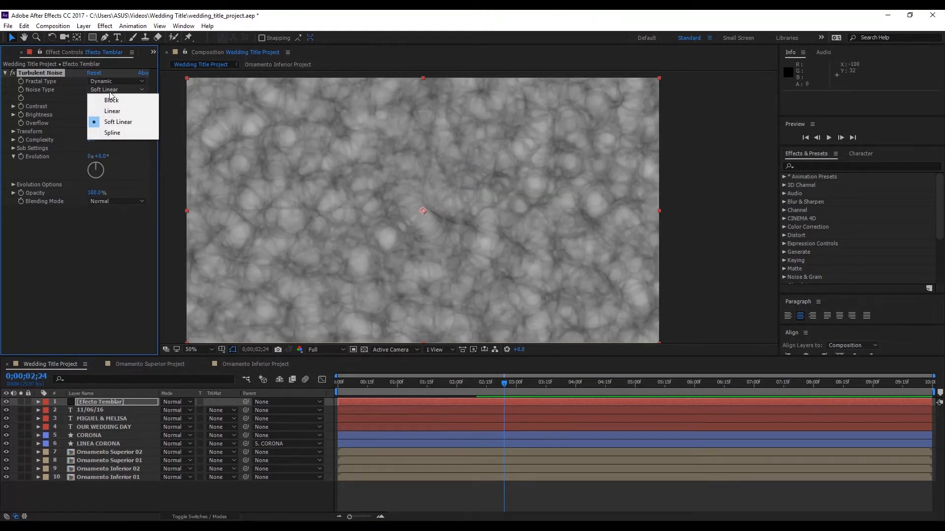
click(124, 132)
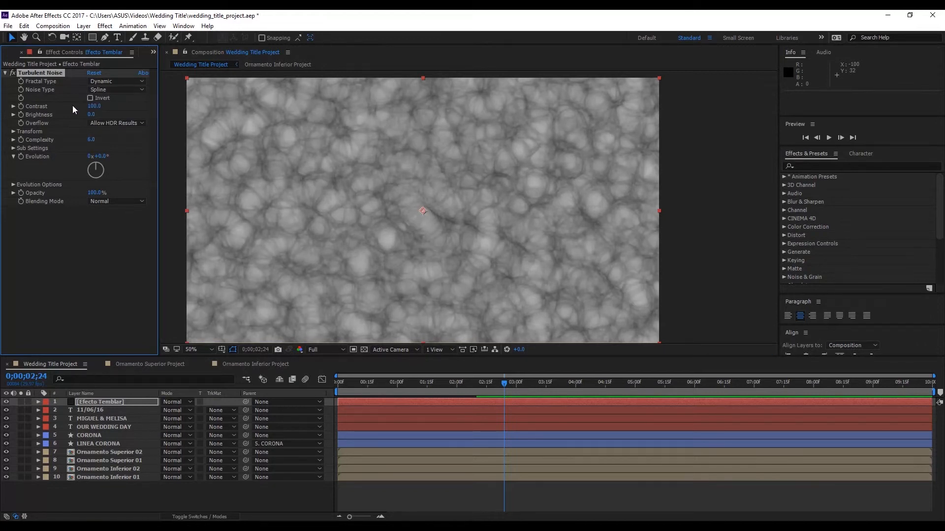
Step: Set the Turbulent Noise contrast to 132 and its brightness to 11
click(100, 106)
text(132)
key(Return)
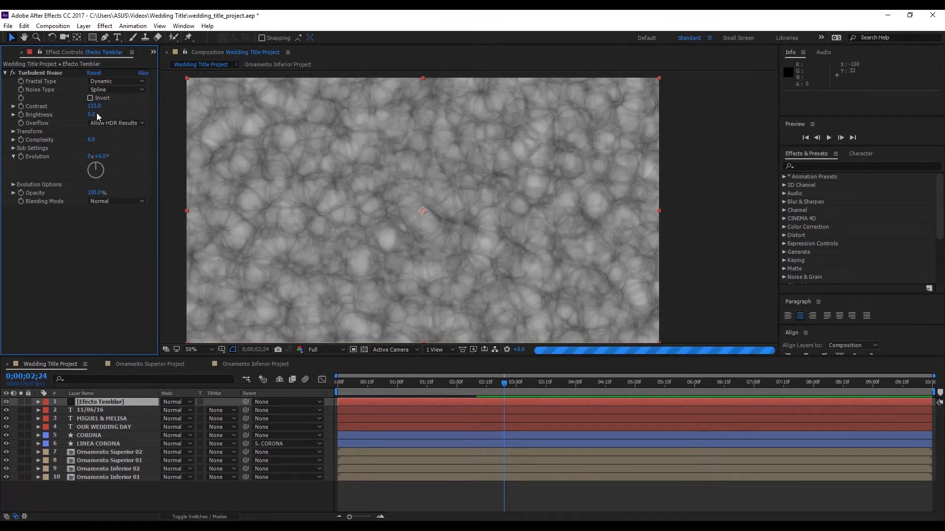
click(93, 115)
text(11)
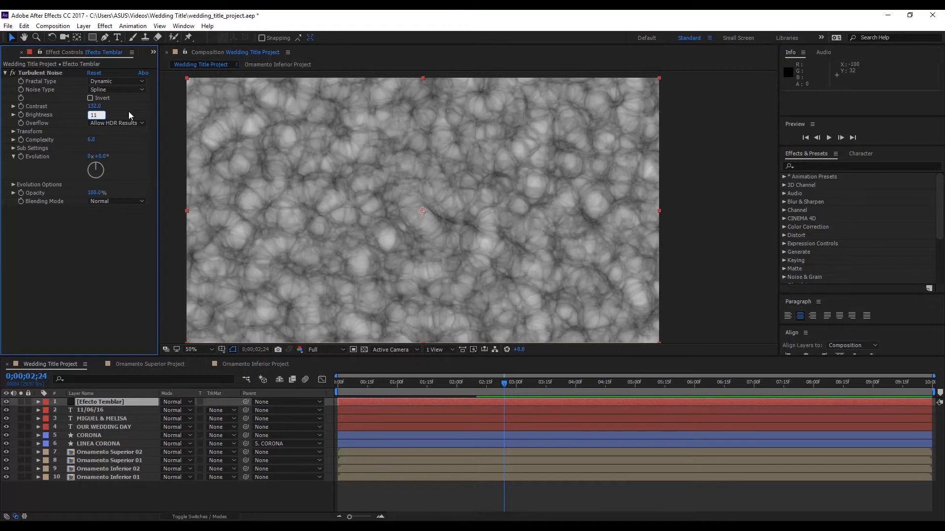
key(Return)
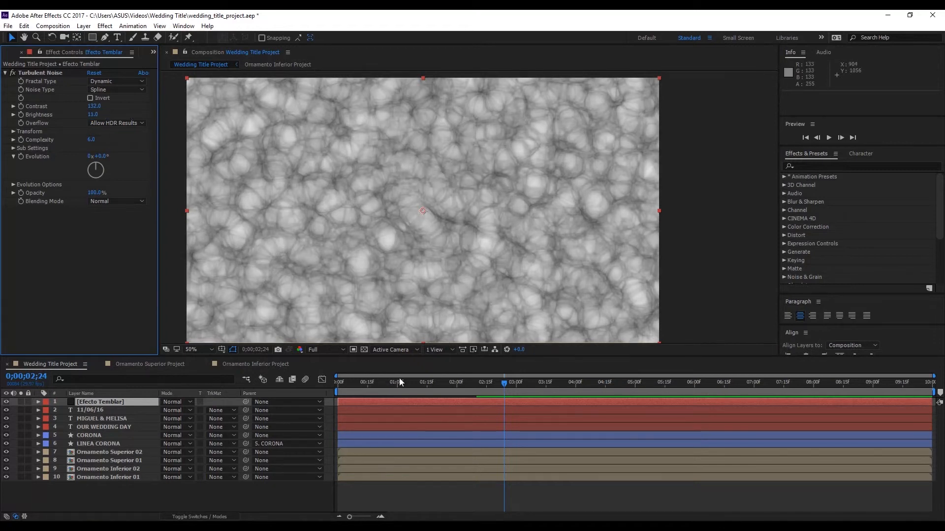
Step: Move the playhead close to the start and set the Turbulent Noise transform scale to 50
mouse_move(364, 385)
mouse_down()
mouse_move(347, 384)
mouse_move(556, 383)
mouse_move(346, 384)
mouse_up()
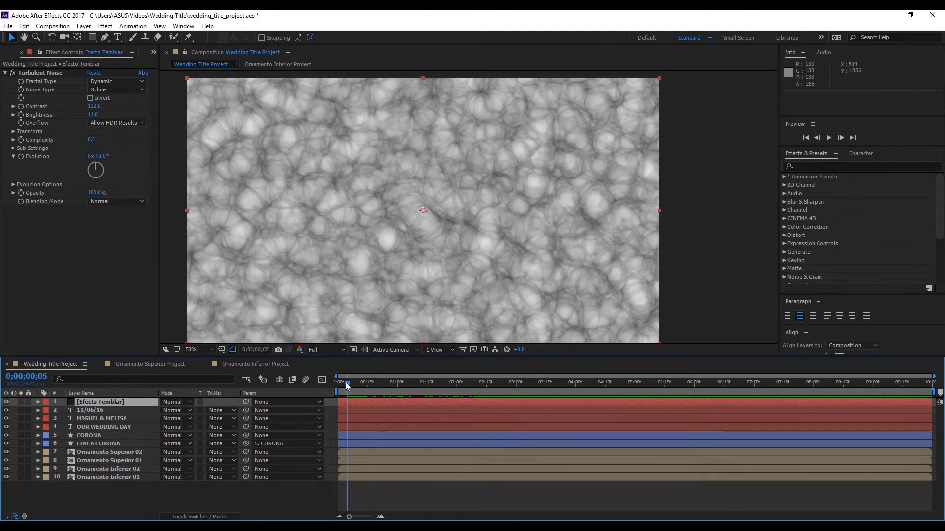
click(13, 131)
click(94, 156)
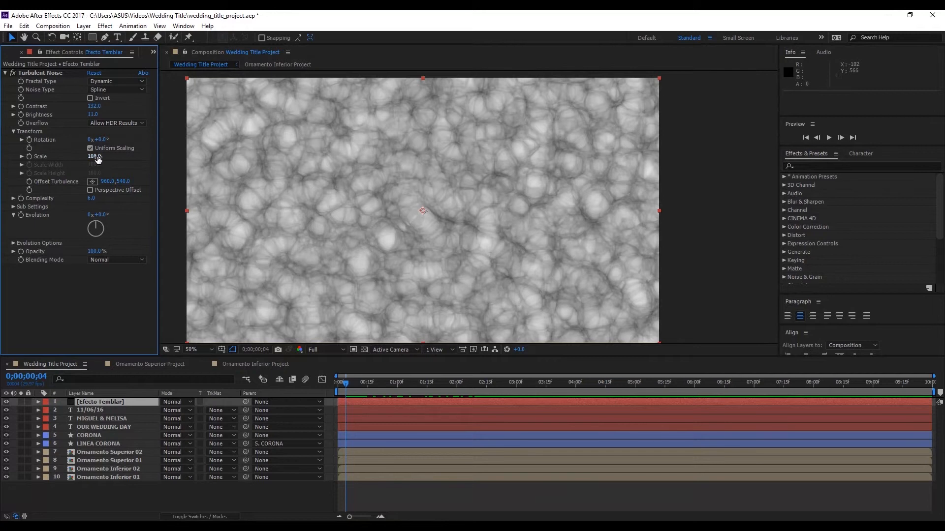
text(50)
key(Return)
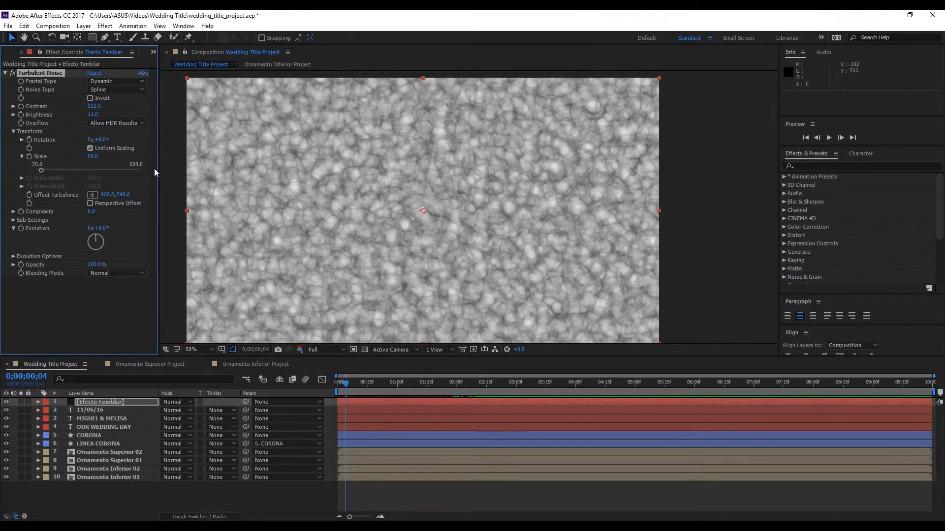
click(11, 131)
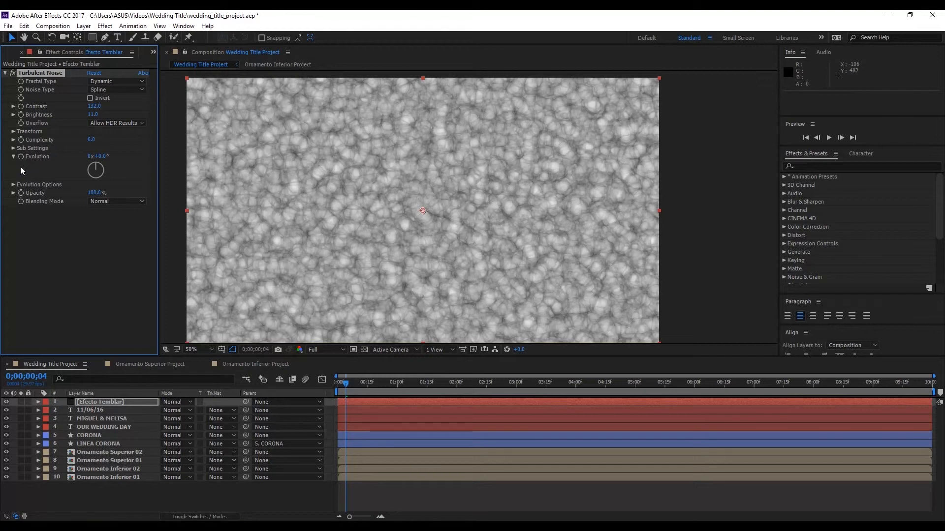
Step: Try out different Random Seed values in the Turbulent Noise evolution options
click(13, 184)
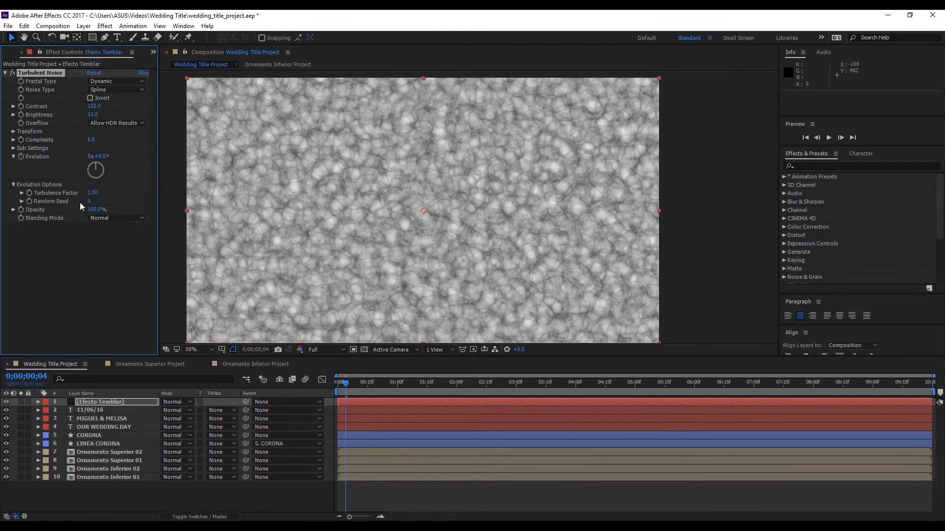
drag(89, 202, 105, 205)
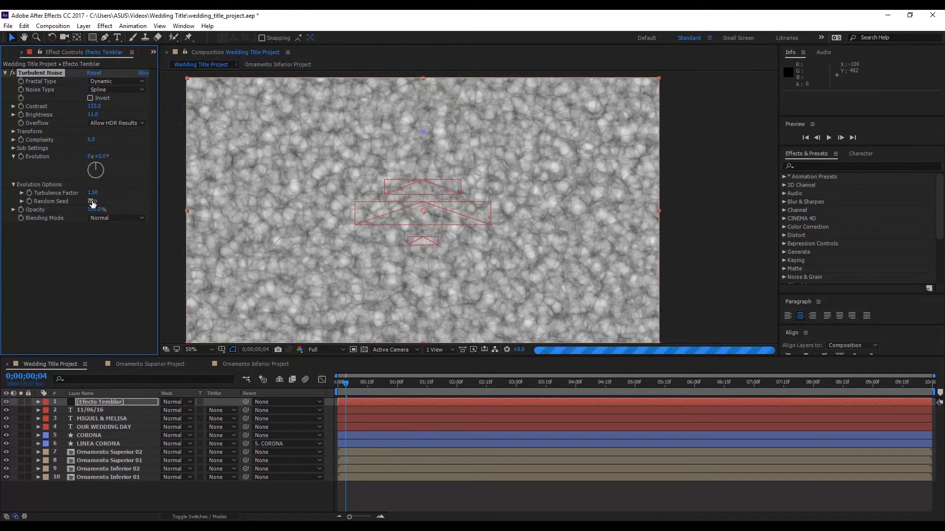
drag(369, 384, 310, 387)
drag(92, 201, 49, 200)
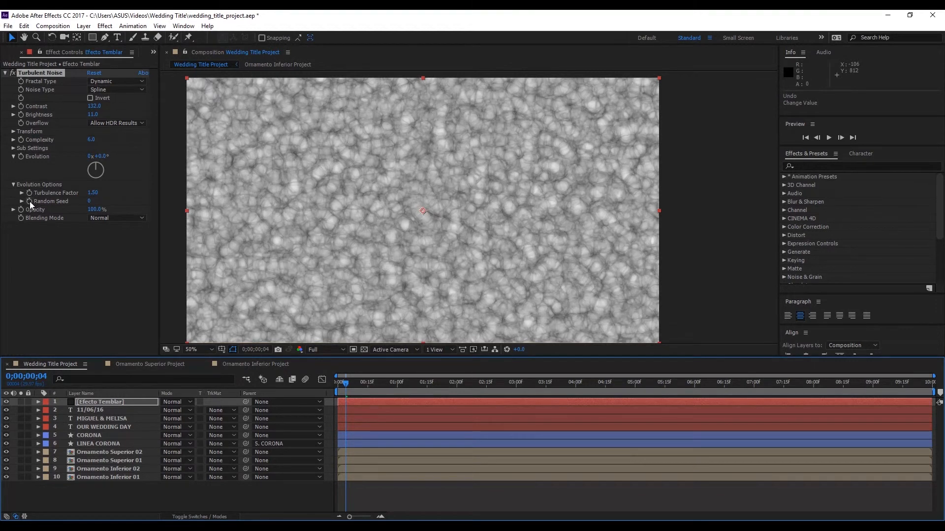
Step: Add the expression time*10 to the Random Seed property of Turbulent Noise
alt+click(30, 202)
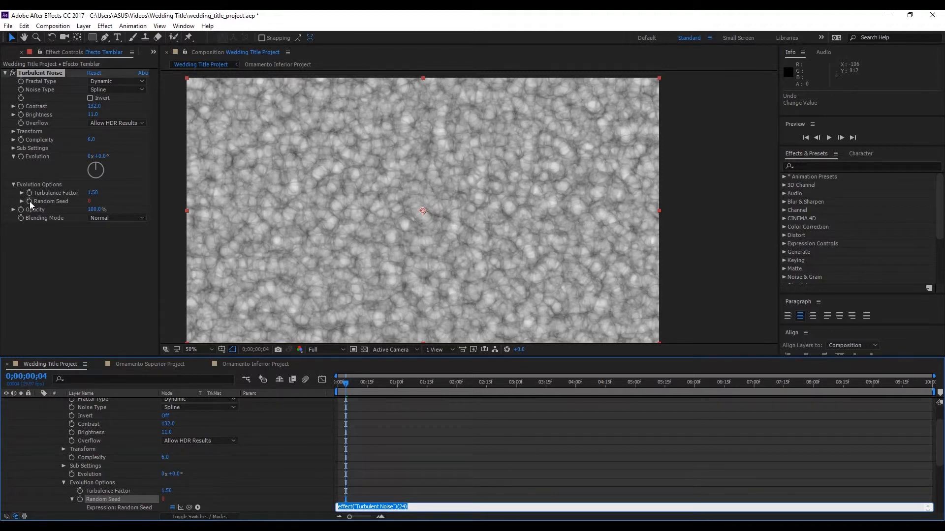
text(time)
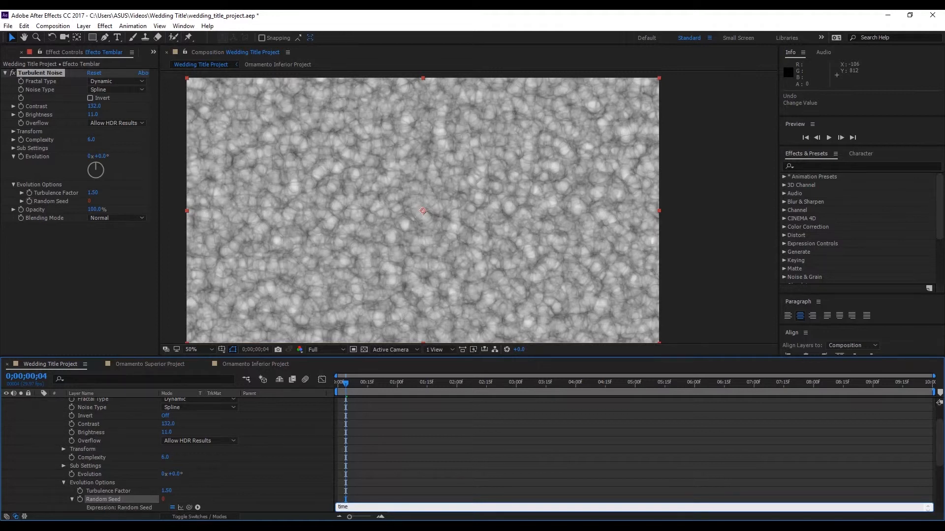
text(*10)
click(420, 444)
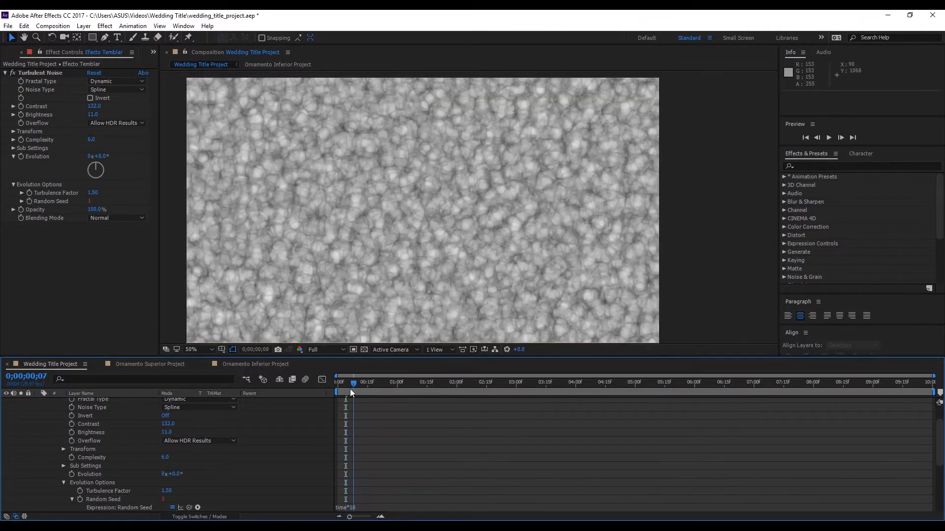
Step: Preview the animated noise from the beginning of the composition and scrub through the first frames
key(Home)
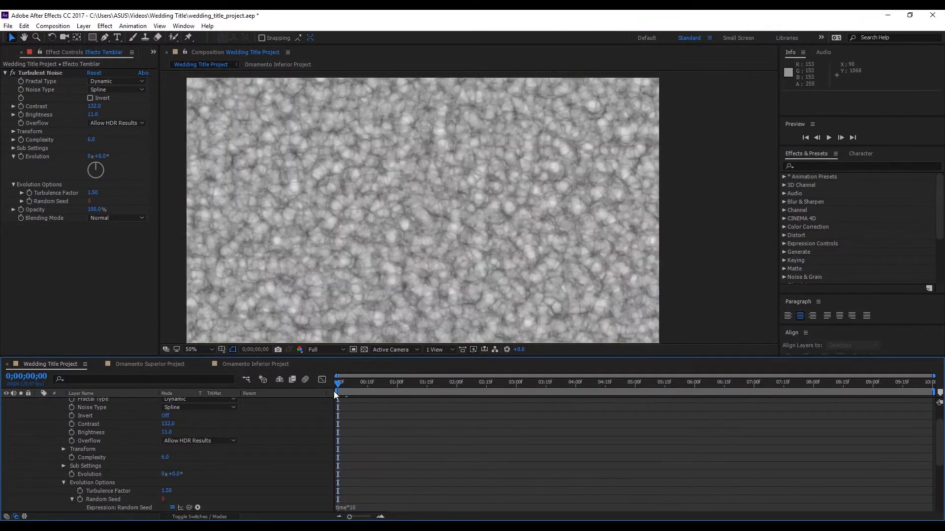
key(space)
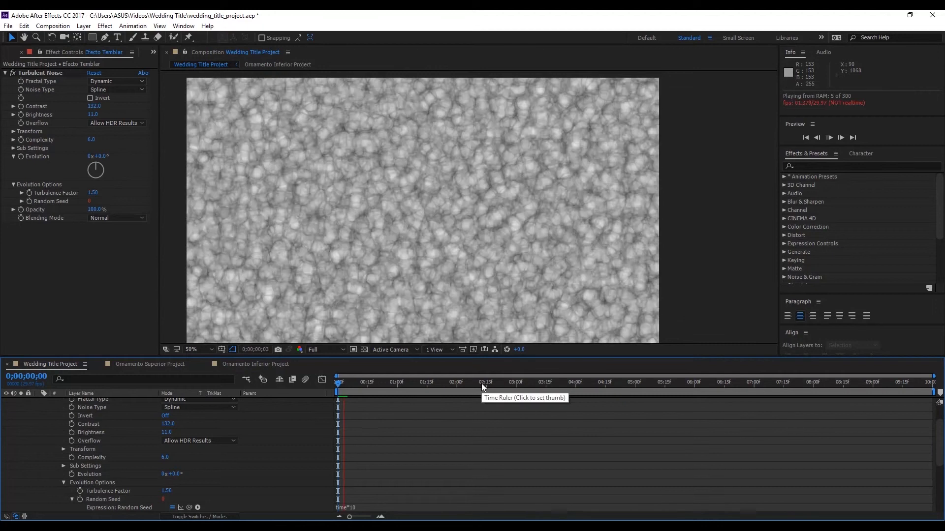
key(space)
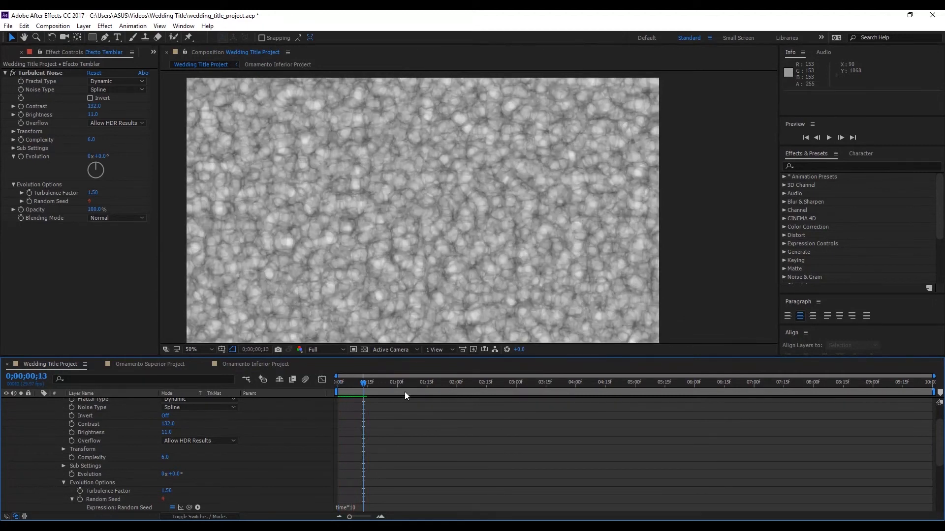
mouse_move(367, 386)
mouse_down()
mouse_move(343, 386)
mouse_move(361, 386)
mouse_move(345, 386)
mouse_move(361, 398)
mouse_up()
Step: Pre-compose the Efecto Temblar layer as Efecto Temblar, moving all attributes into the new composition
scroll(382, 420, up, 2)
scroll(371, 448, down, 3)
scroll(370, 448, up, 3)
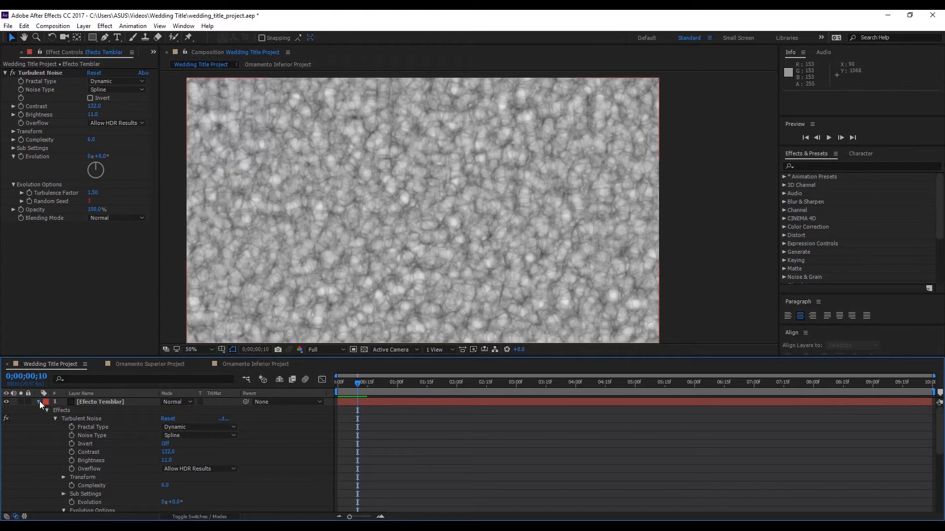
click(39, 402)
click(102, 404)
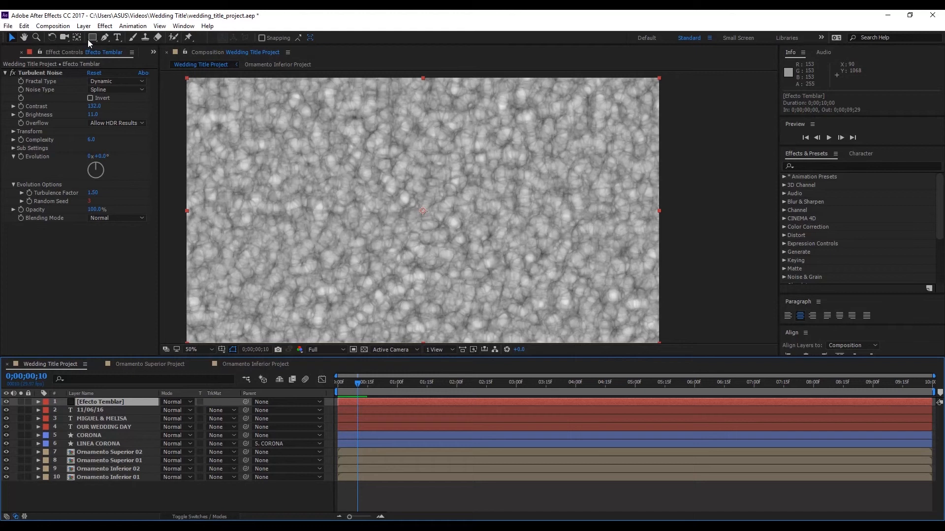
click(83, 26)
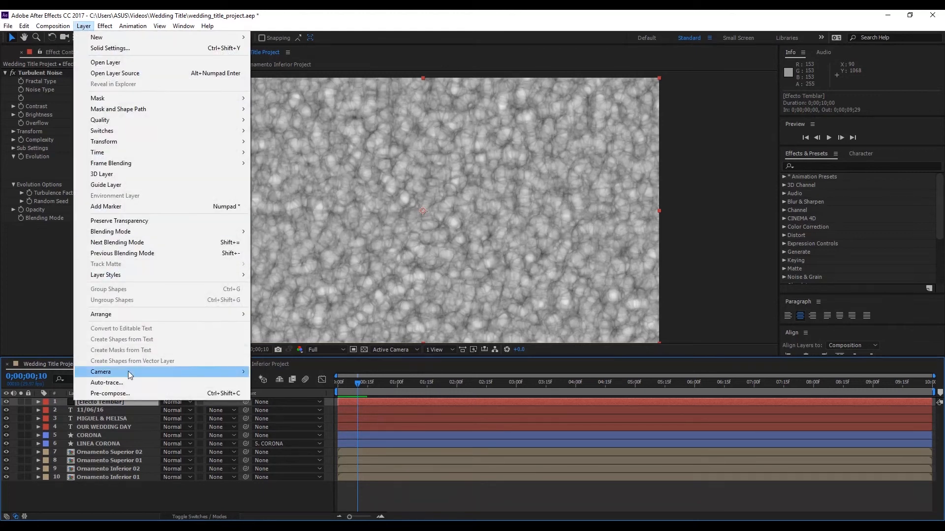
click(129, 391)
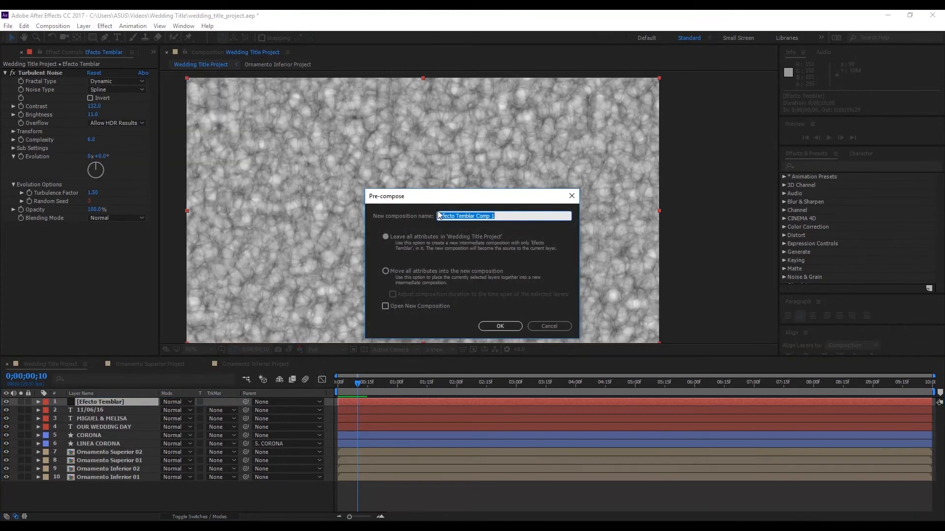
drag(431, 202, 252, 179)
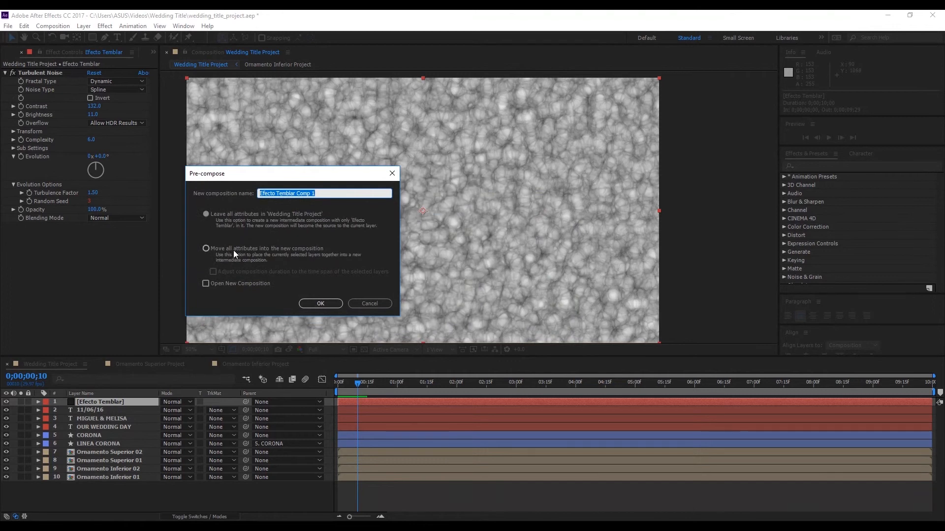
click(293, 250)
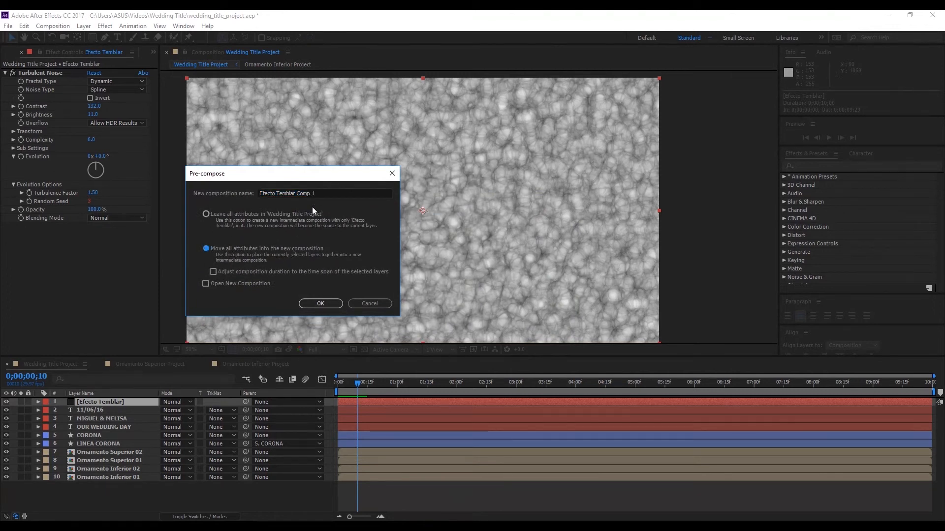
drag(339, 194, 244, 193)
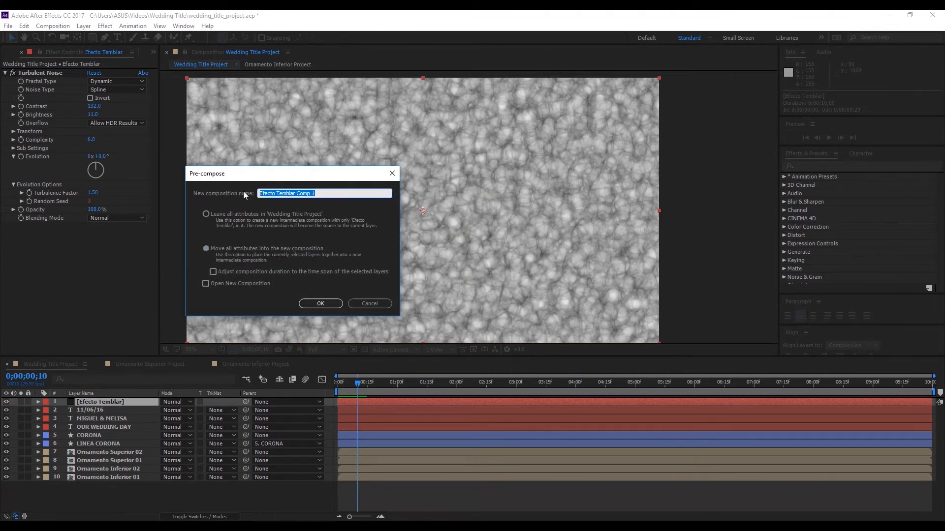
text(Efecto Temblar)
key(Return)
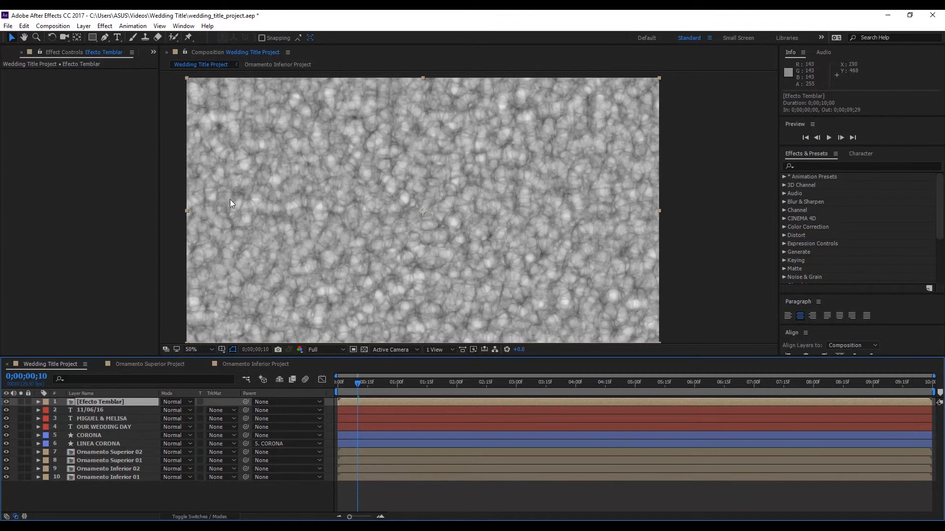
Step: Pre-compose the resulting Efecto Temblar composition layer a second time, naming the new composition Efecto Temblar
click(83, 26)
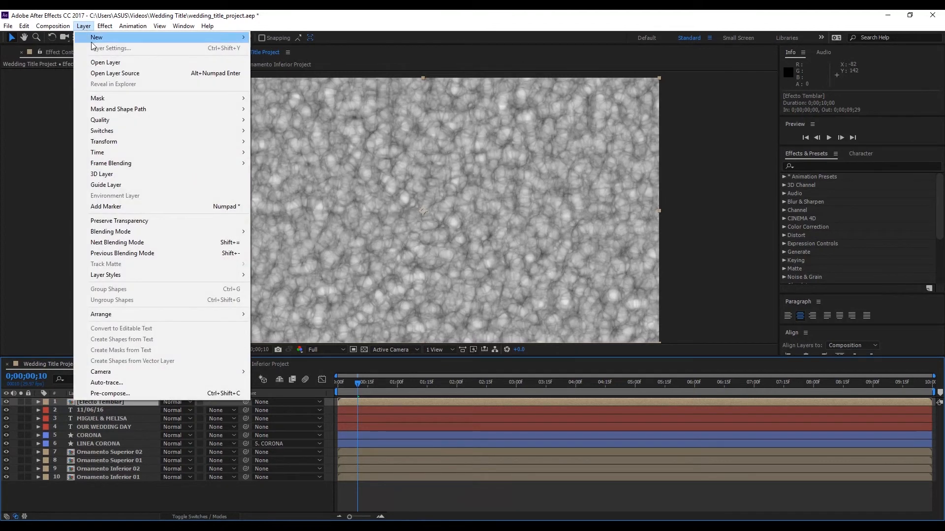
click(131, 393)
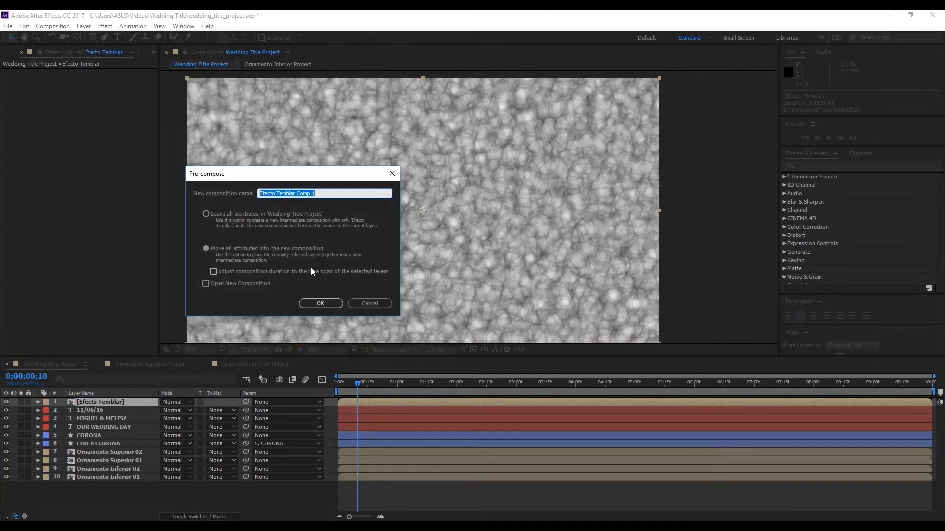
text(Efecto Tembl)
key(BackSpace)
text(blar)
key(Return)
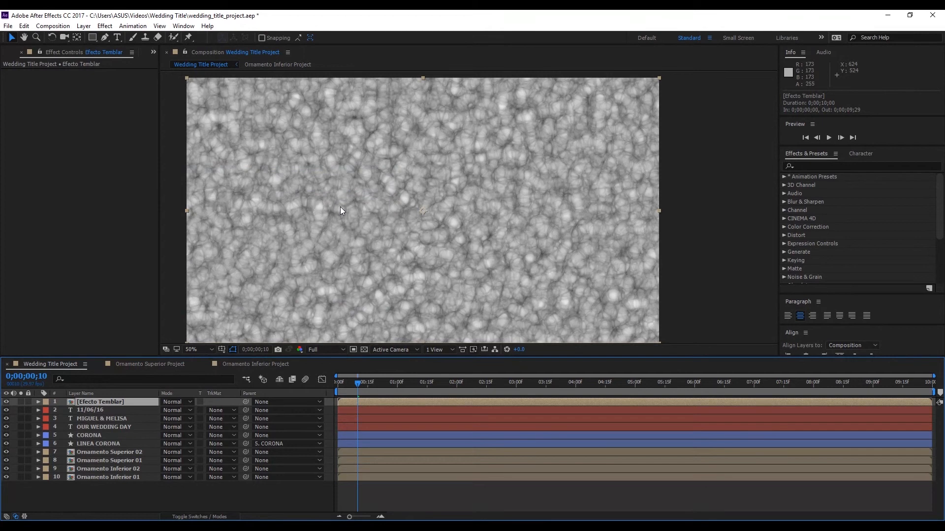
Step: Open the outer Efecto Temblar composition and apply Posterize Time to its nested layer with a frame rate of 10
double_click(106, 404)
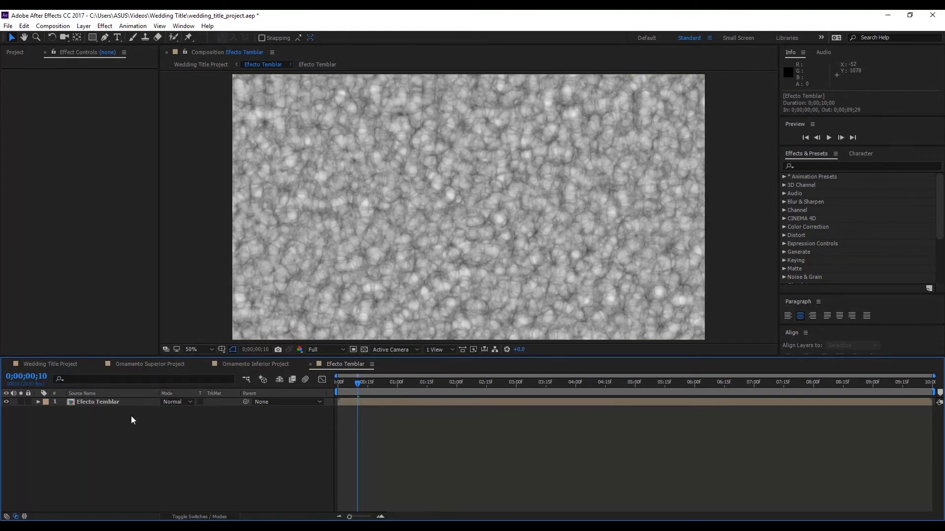
click(115, 401)
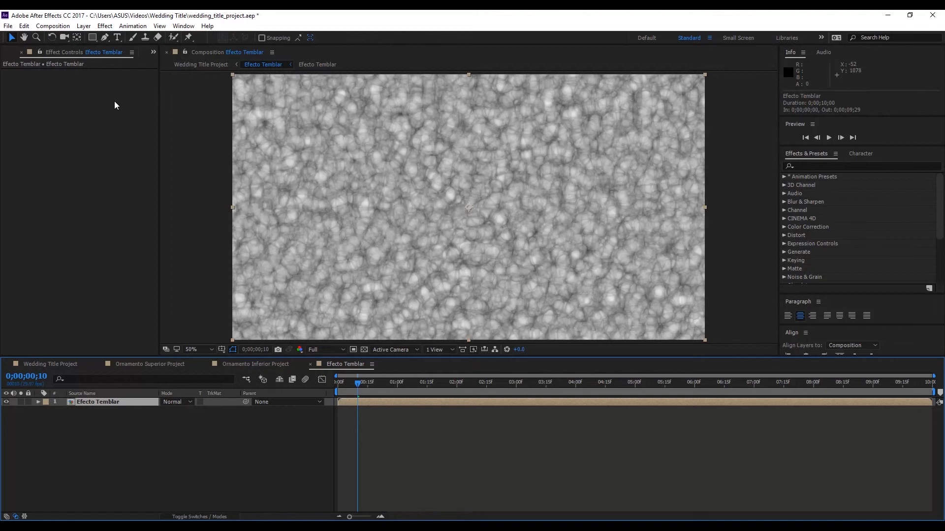
click(104, 25)
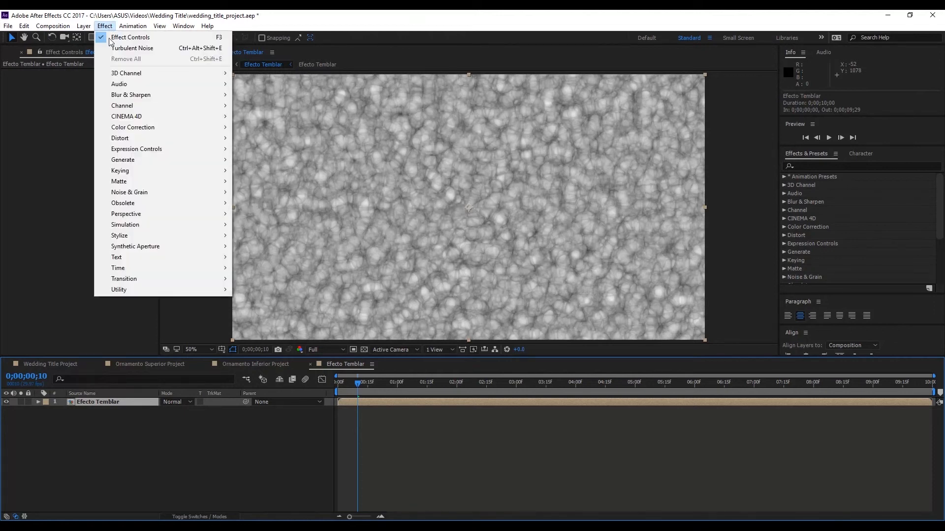
mouse_move(149, 272)
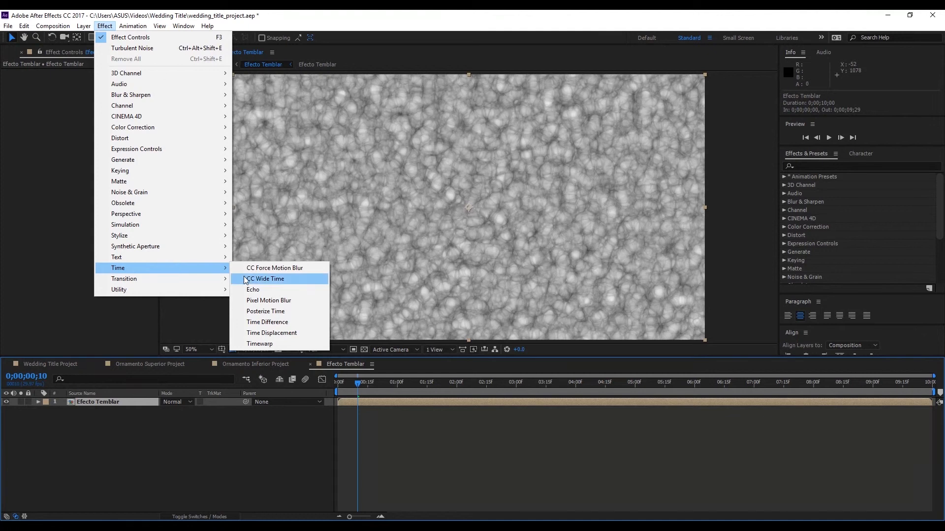
click(280, 311)
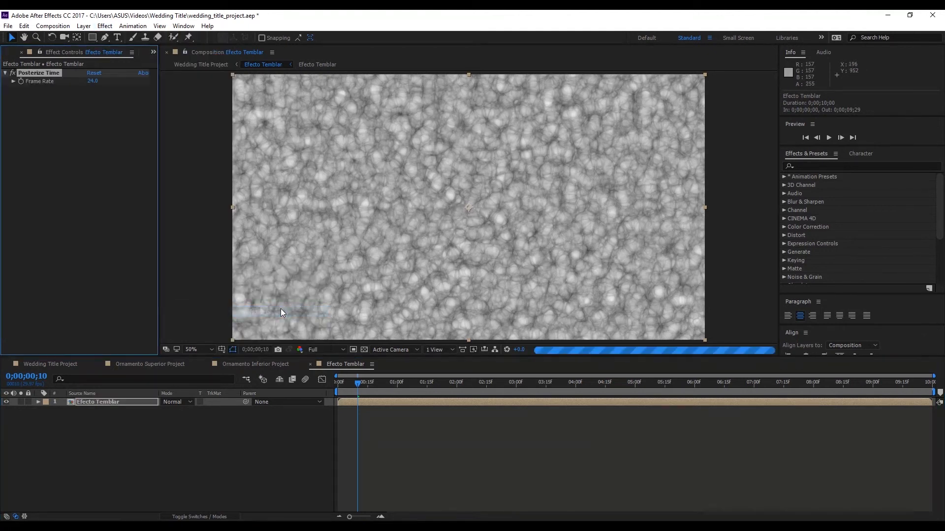
click(92, 82)
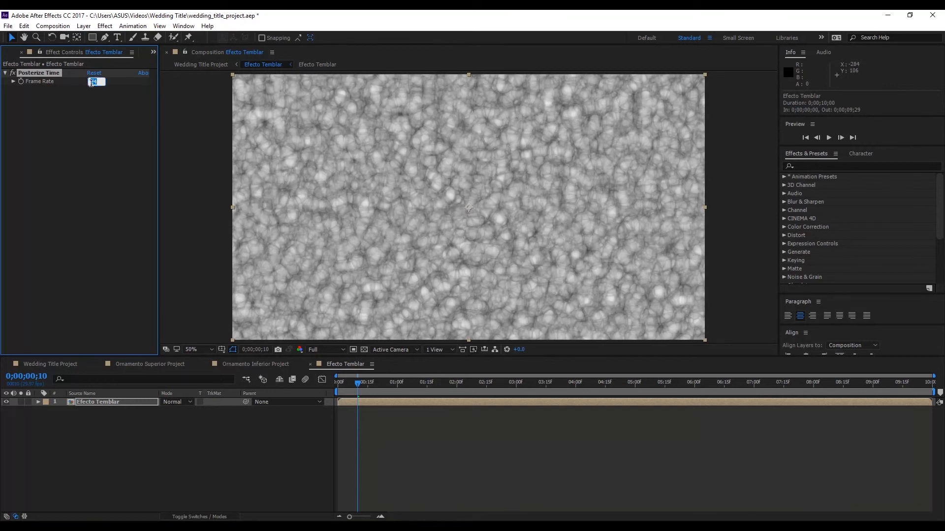
text(10)
key(Return)
Step: Return to the Wedding Title Project composition, hide the Efecto Temblar layer and add an adjustment layer
click(70, 364)
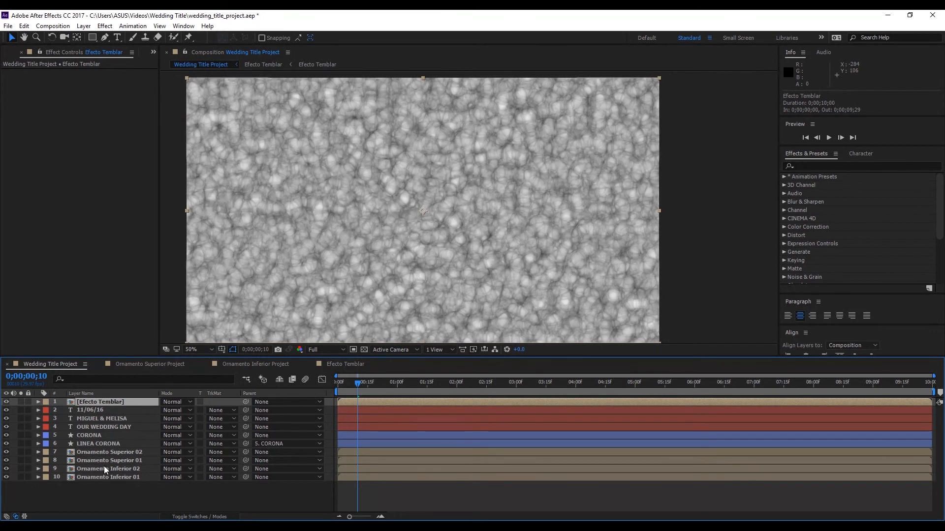
click(6, 402)
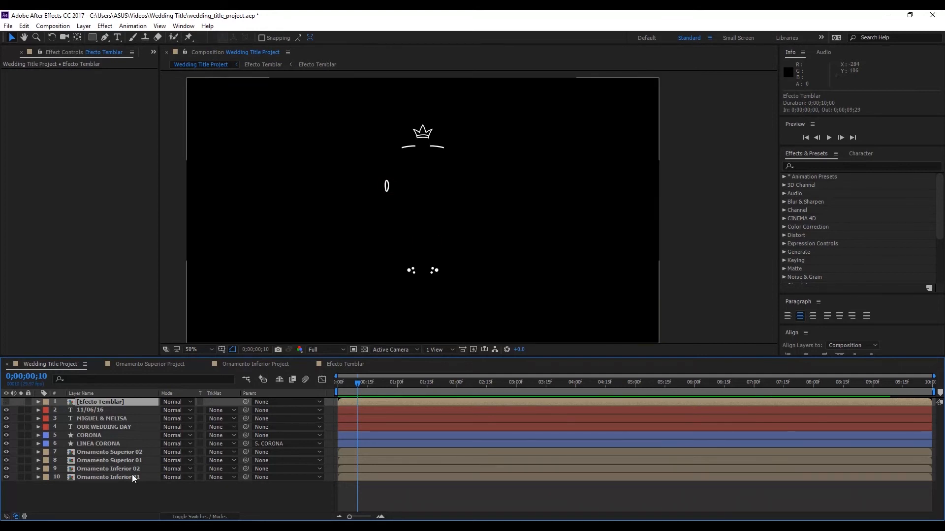
right_click(146, 494)
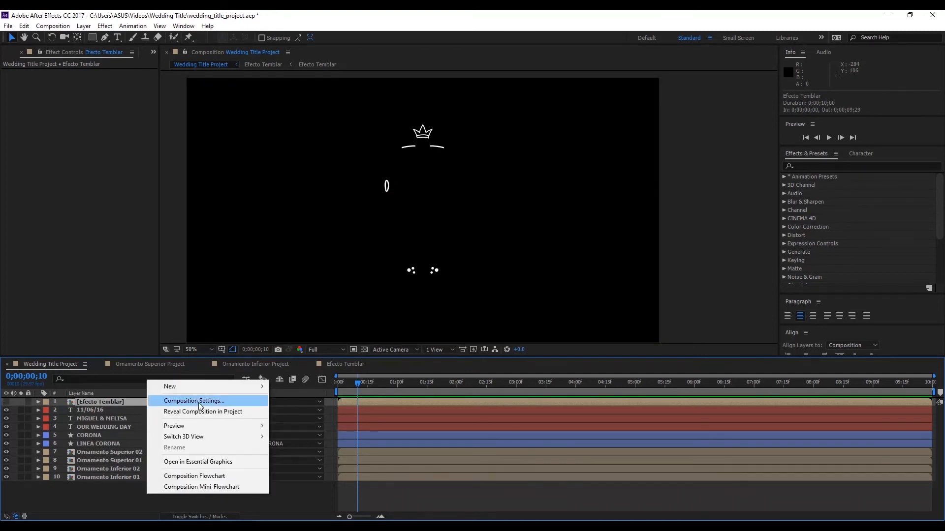
mouse_move(205, 387)
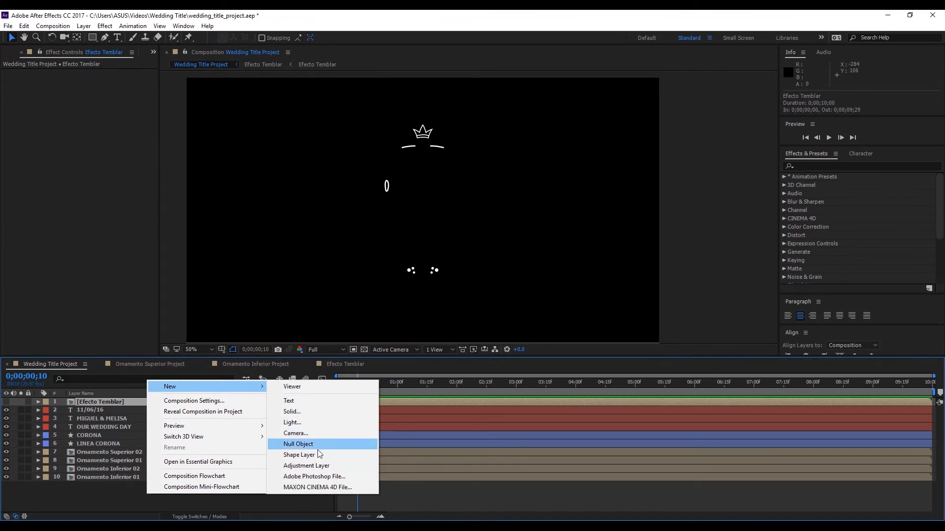
click(320, 467)
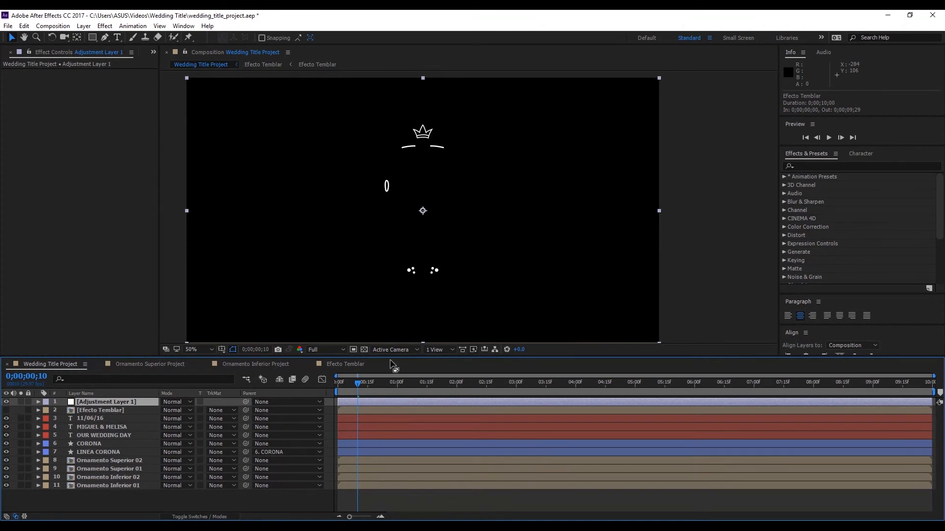
Step: Apply the Displacement Map effect to the adjustment layer, using Efecto Temblar as the displacement map layer
click(107, 27)
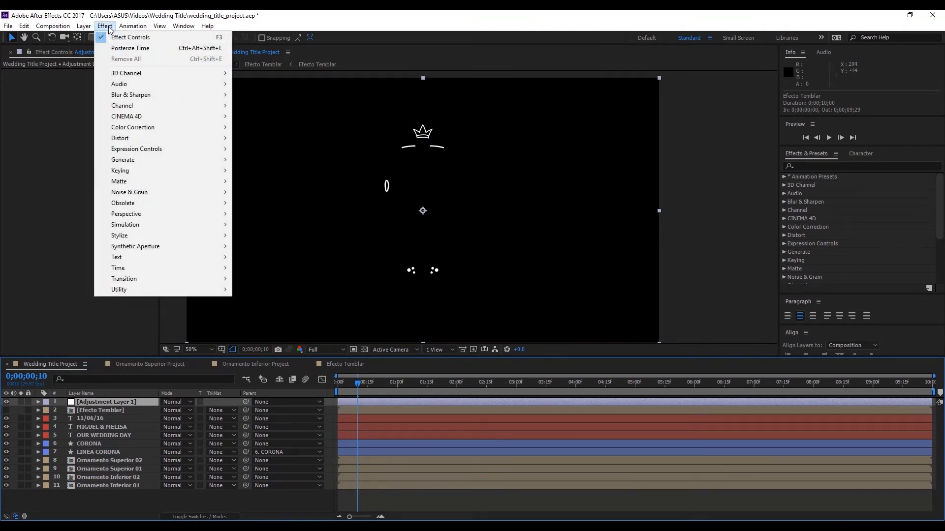
mouse_move(164, 141)
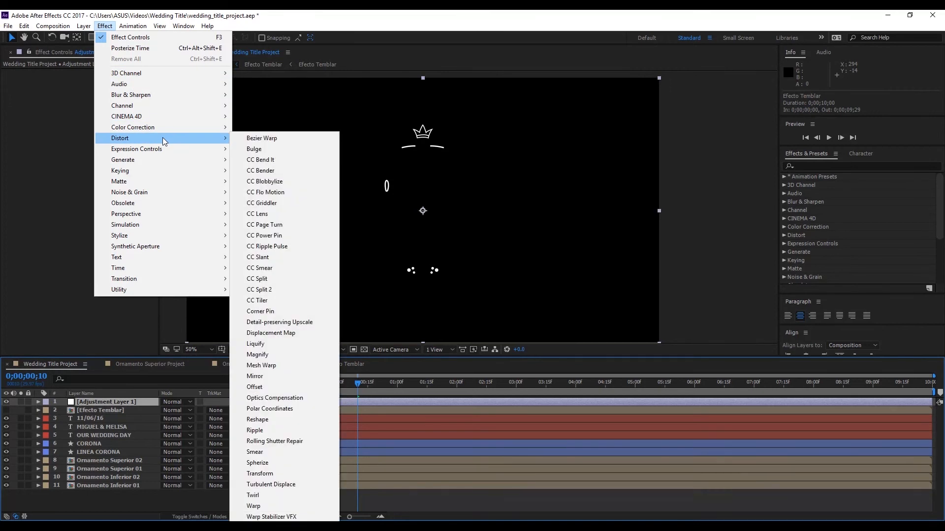
click(301, 335)
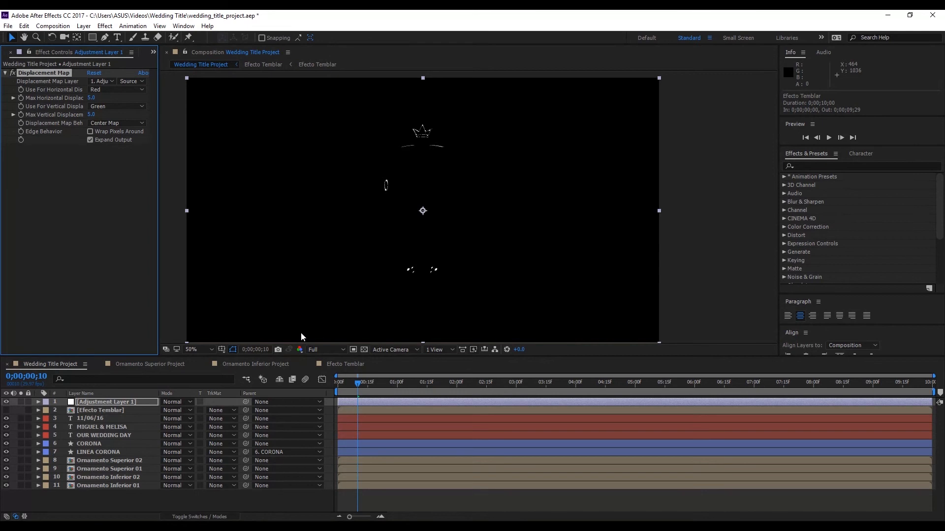
click(105, 81)
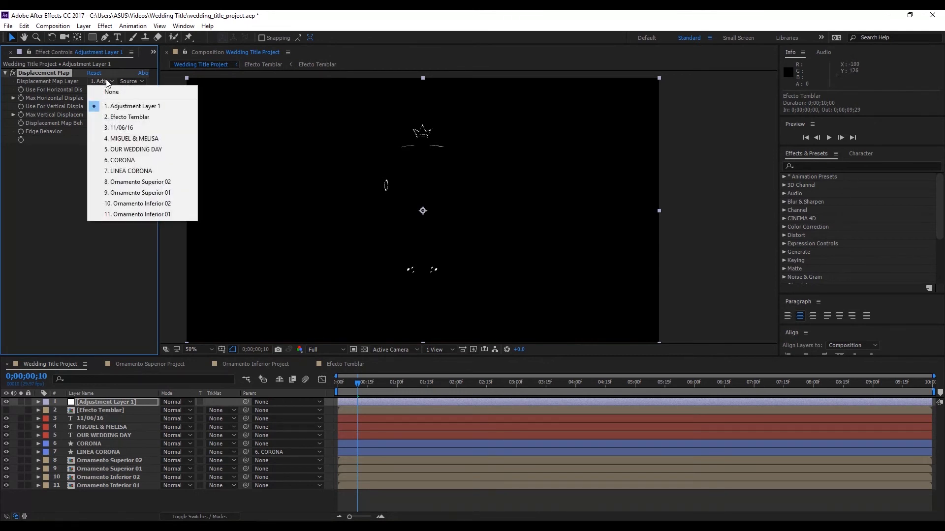
click(131, 118)
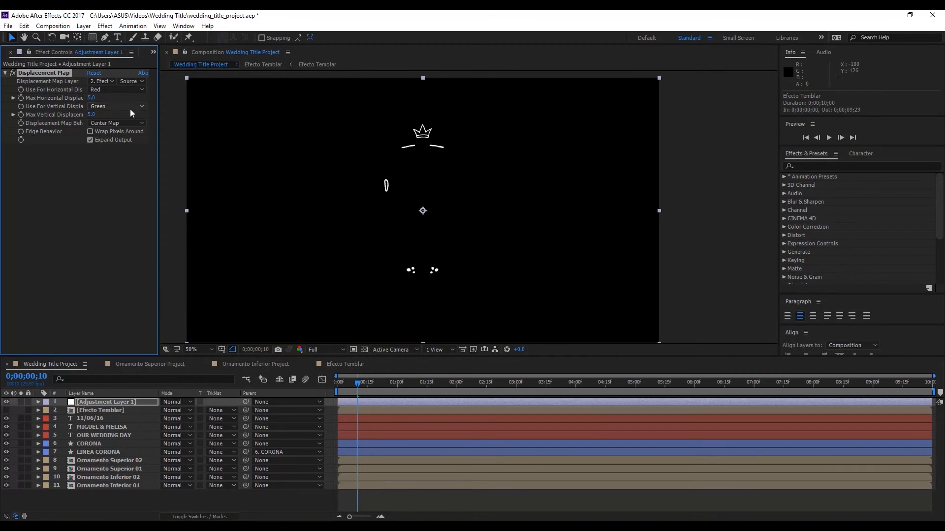
Step: Set the Displacement Map's horizontal and vertical channels to Luminance and both maximum displacements to 2
click(107, 89)
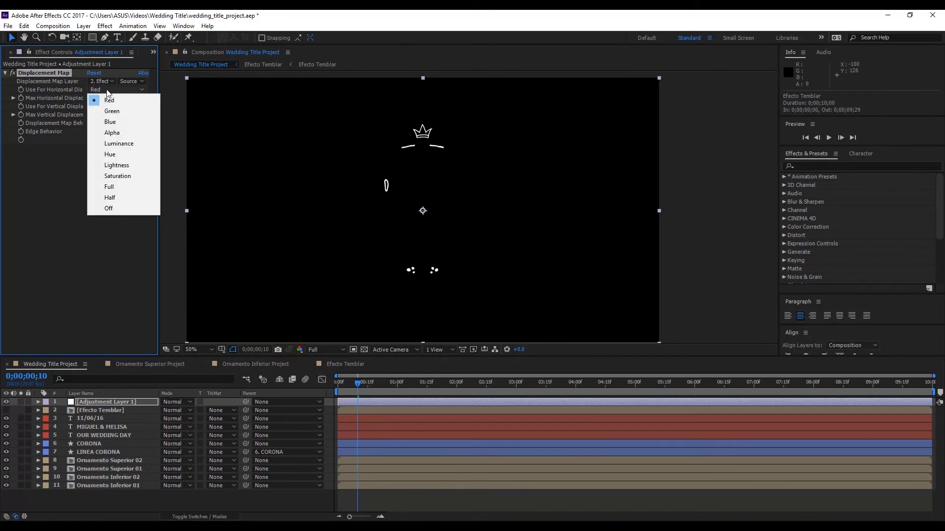
click(125, 143)
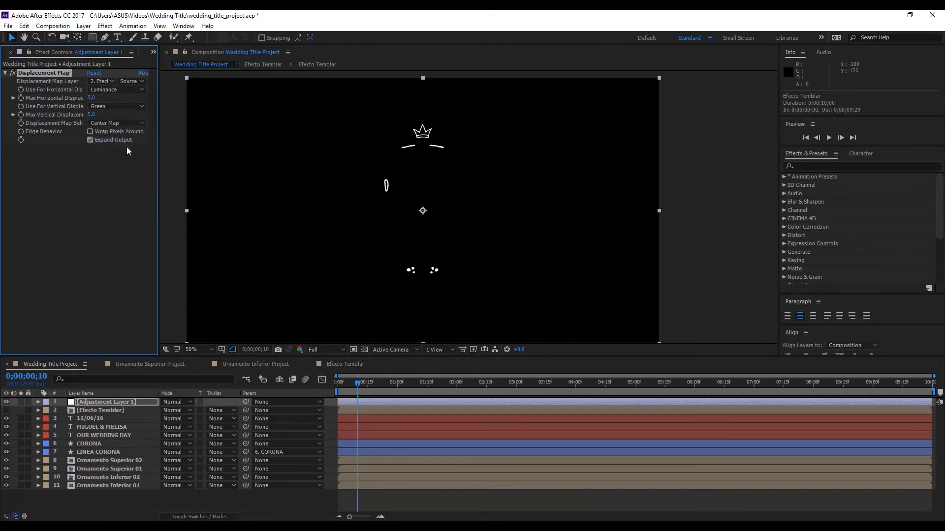
click(119, 107)
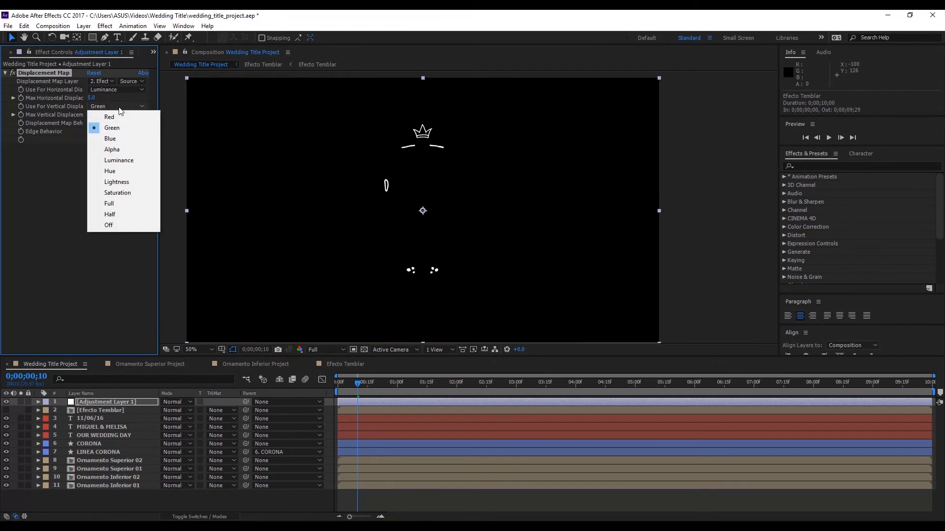
click(123, 157)
click(92, 98)
text(2)
key(Return)
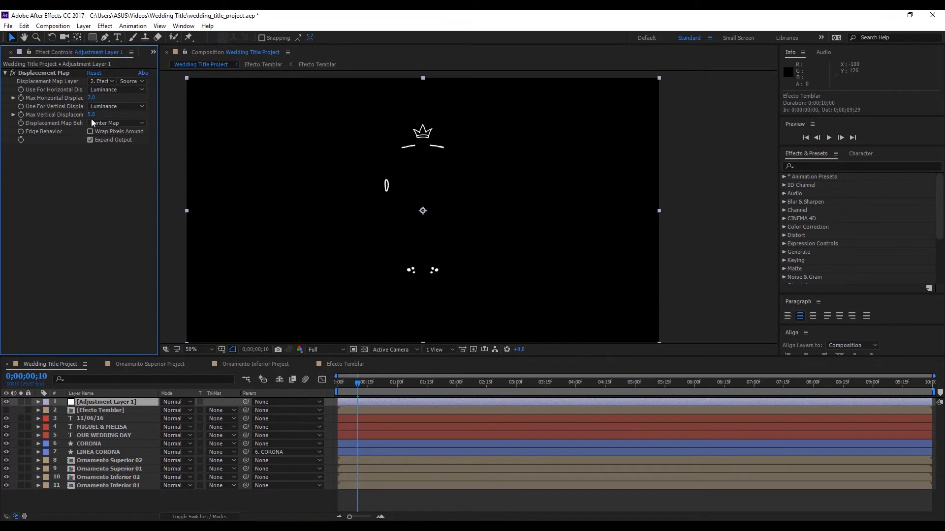
click(91, 115)
key(Return)
Step: Preview the trembling title animation from the start and scrub through the timeline to about seven seconds
click(346, 384)
key(space)
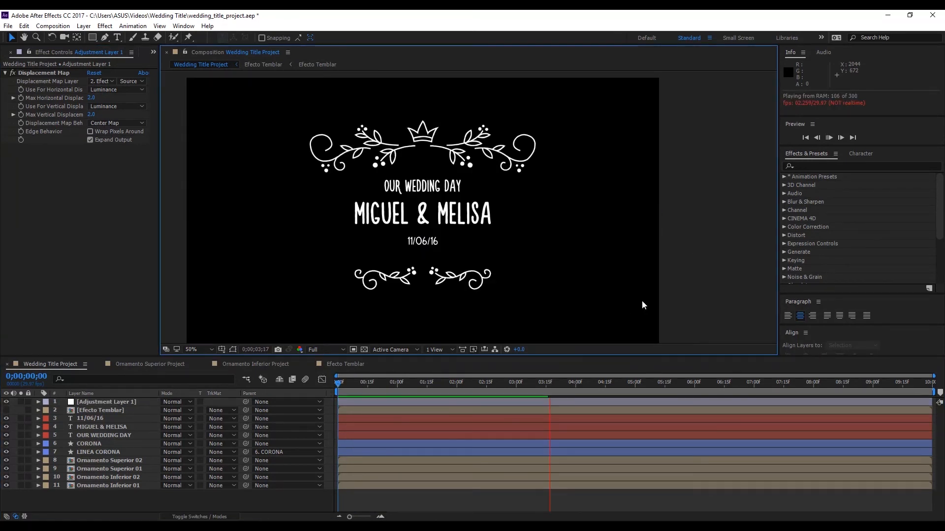
key(space)
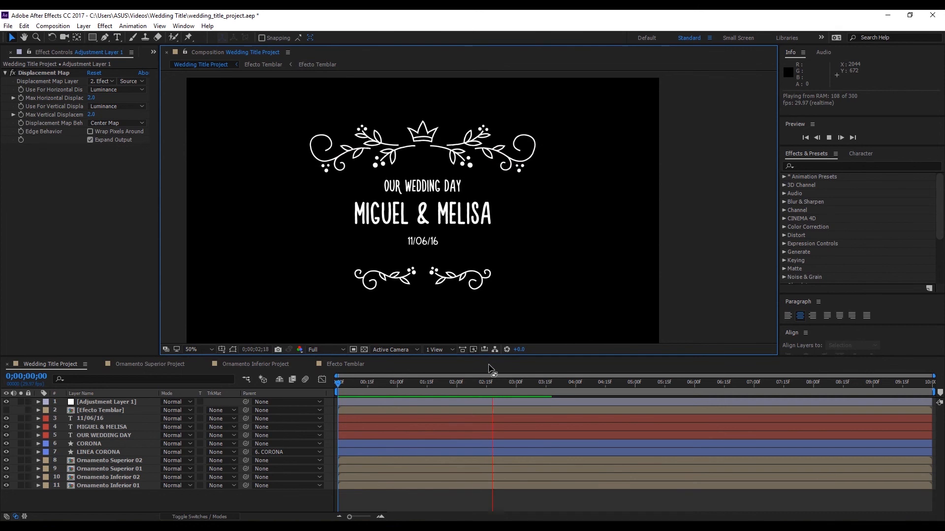
drag(400, 383, 309, 394)
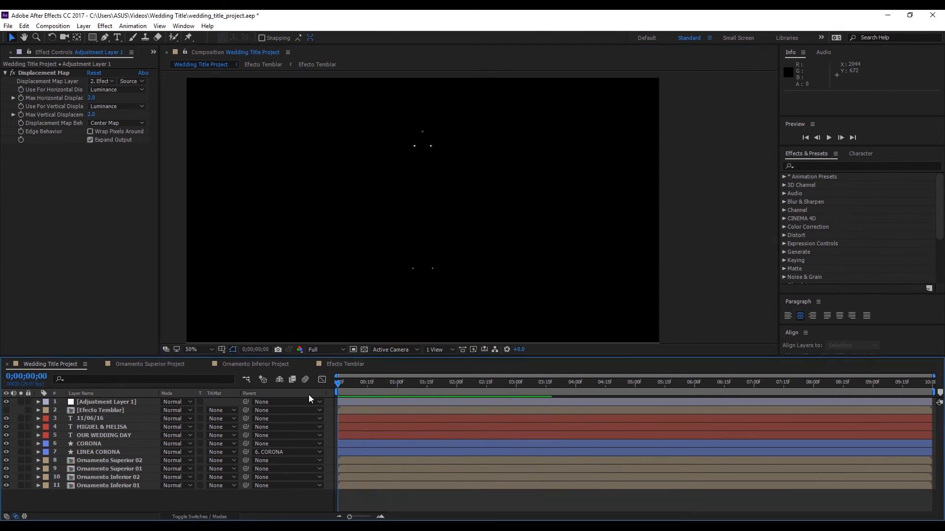
key(space)
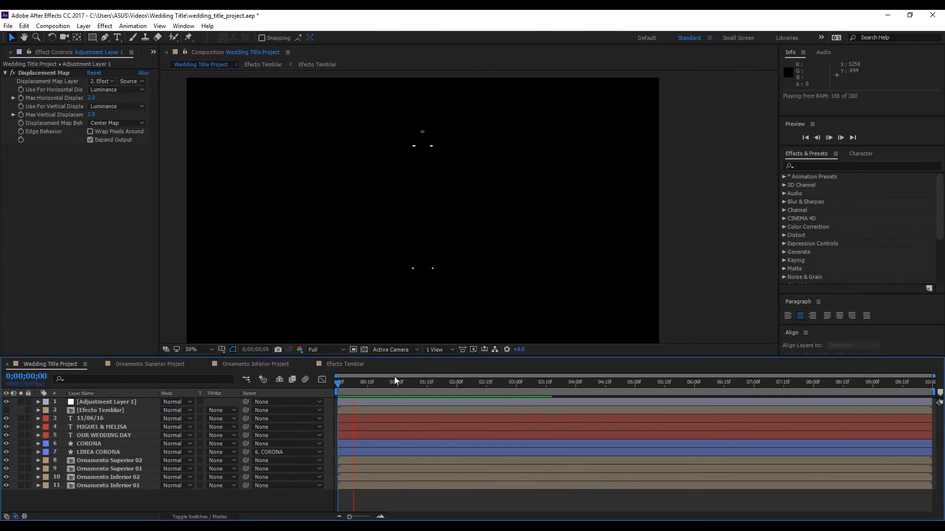
drag(411, 382, 515, 389)
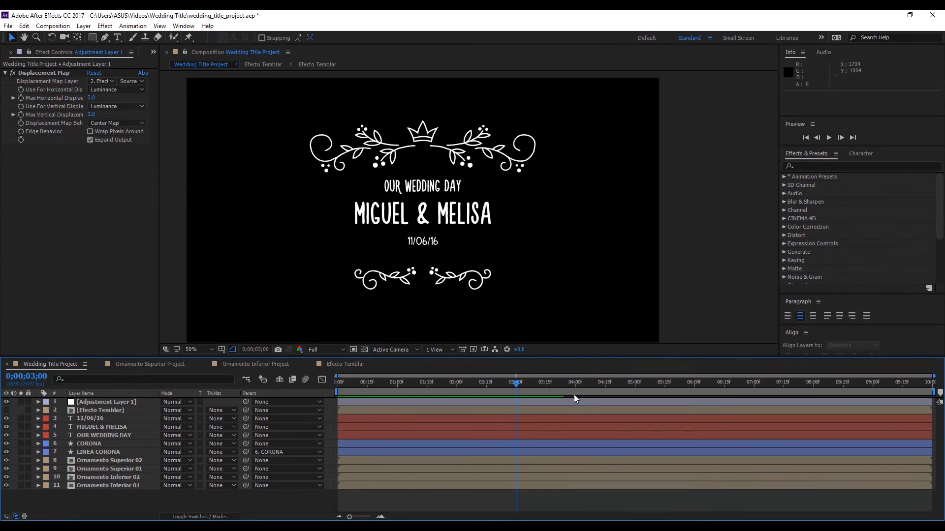
drag(583, 390, 802, 386)
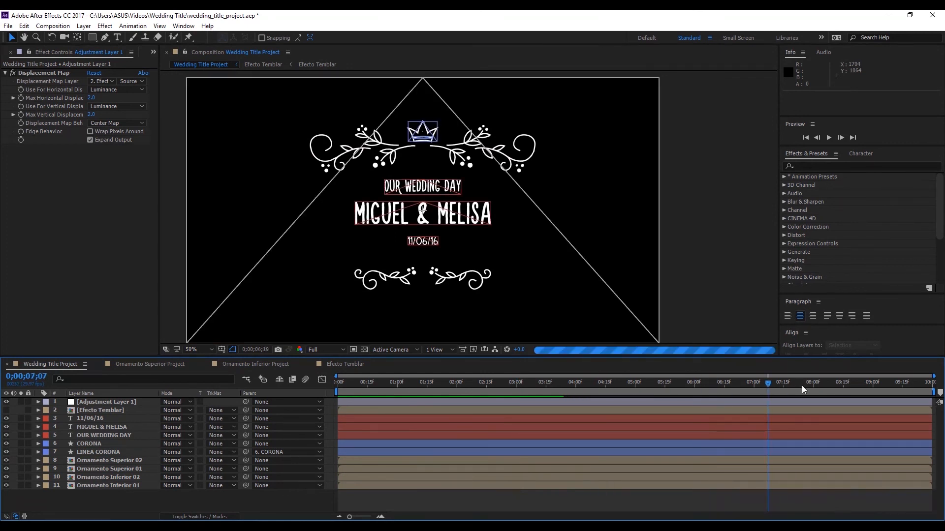